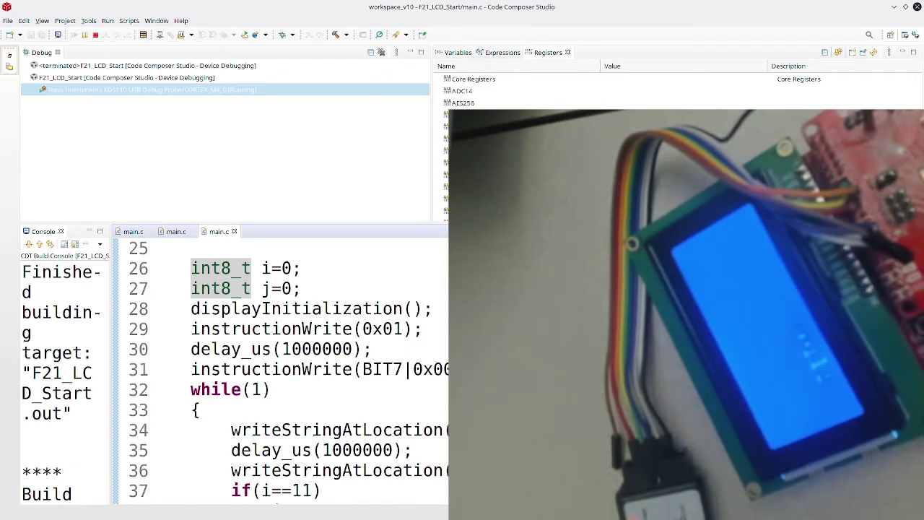
Step: Switch from Code Composer Studio to the PulseView capture of the LCD lines
{"action": "key", "text": "alt+Tab"}
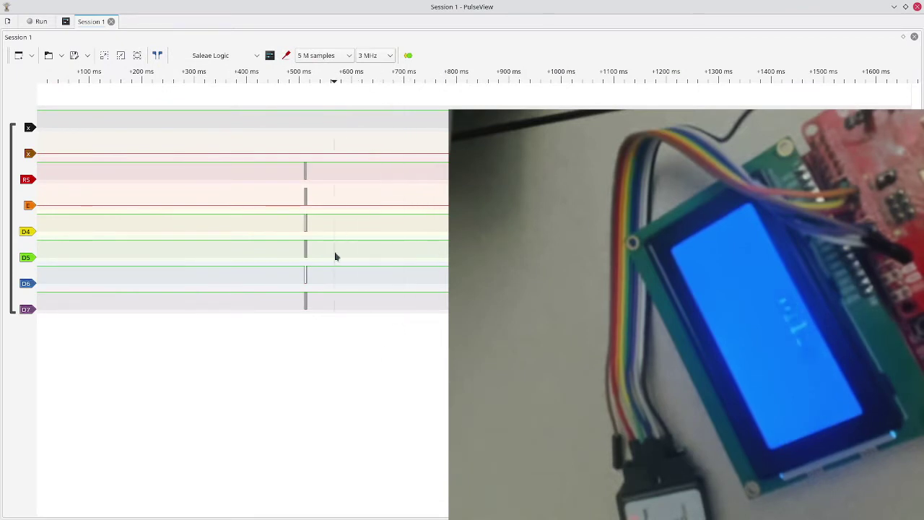
Step: Leave the sample rate at 3 MHz and the sample count at 5 M, then run a new capture
{"action": "left_click", "coordinate": [373, 60]}
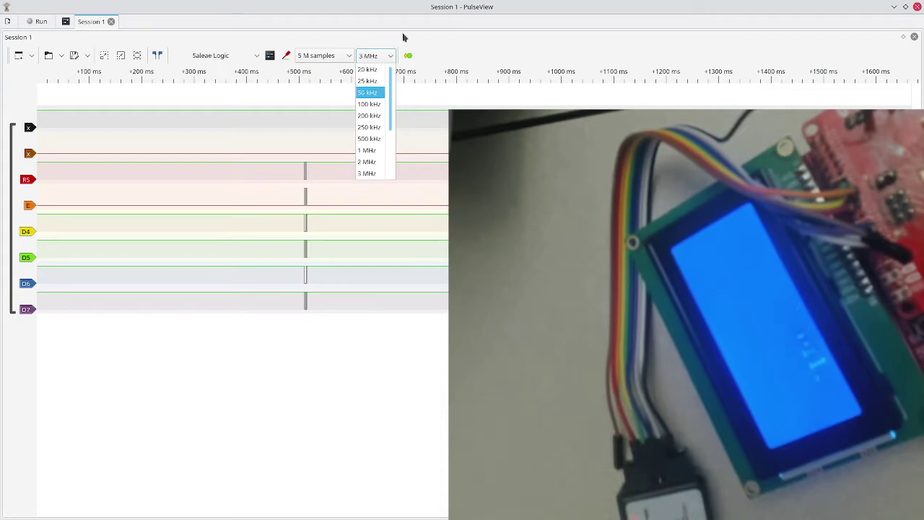
{"action": "left_click", "coordinate": [330, 58]}
{"action": "left_click", "coordinate": [331, 56]}
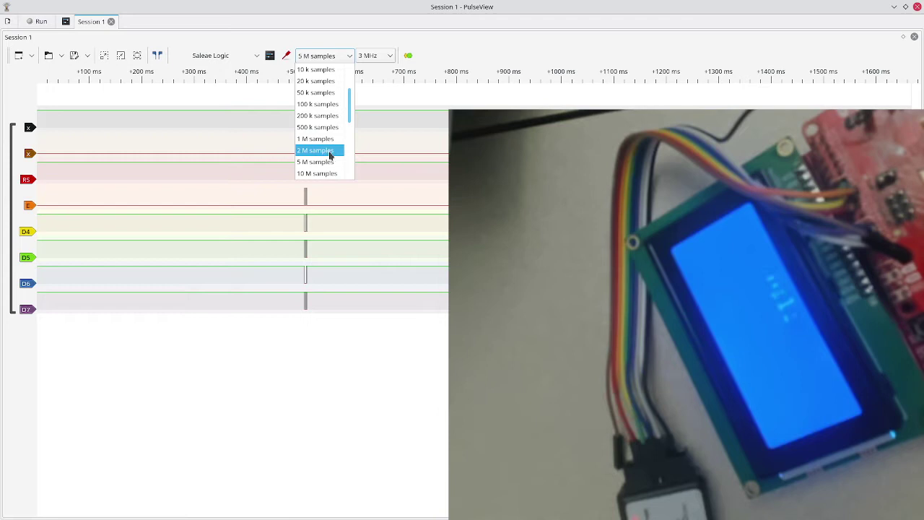
{"action": "left_click", "coordinate": [335, 56]}
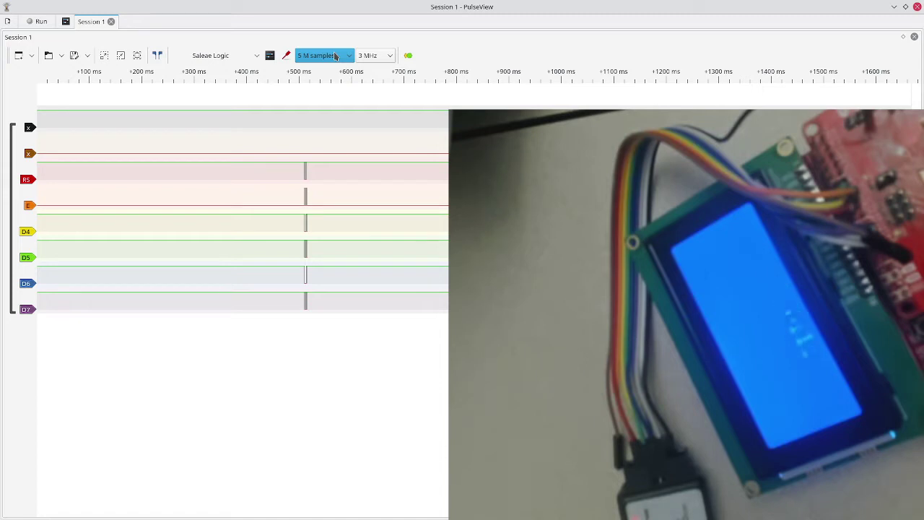
{"action": "left_click", "coordinate": [37, 22]}
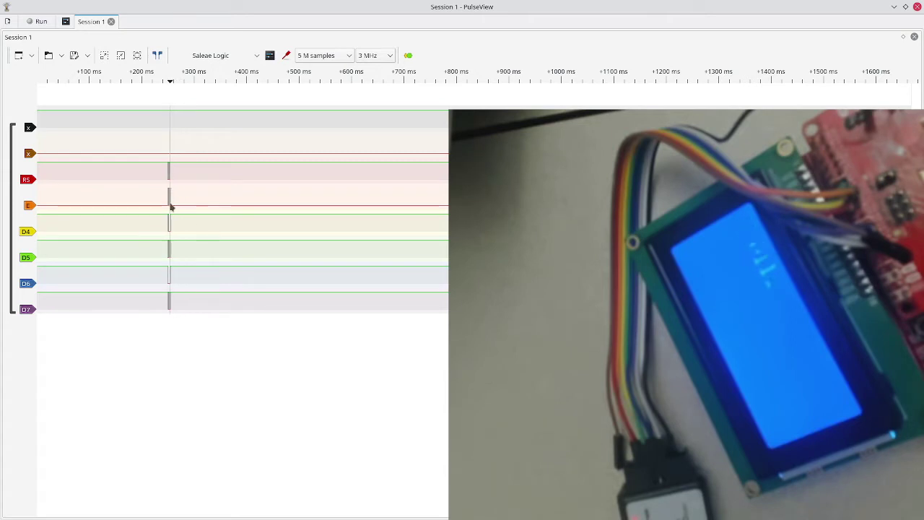
Step: Zoom into the LCD burst near 250 ms and briefly inspect the D7 channel's properties
{"action": "scroll", "coordinate": [171, 207], "scroll_direction": "up", "scroll_amount": 5}
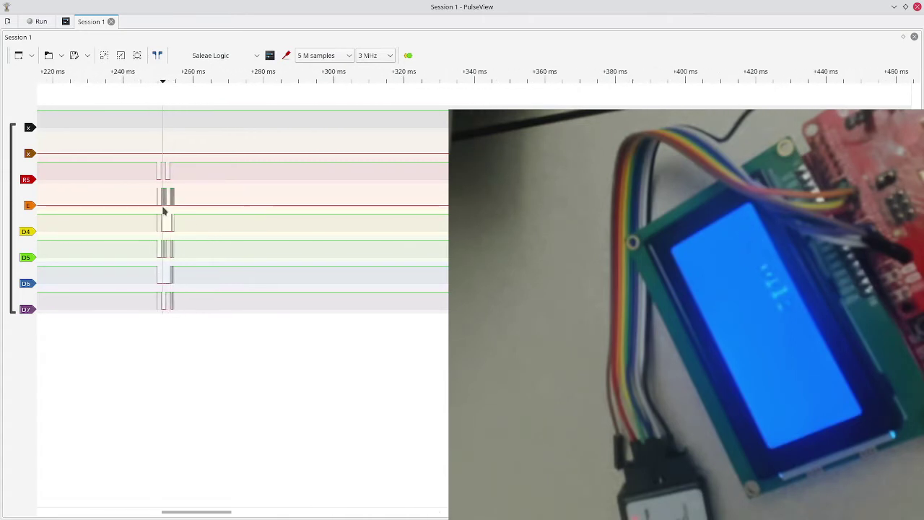
{"action": "scroll", "coordinate": [162, 211], "scroll_direction": "up", "scroll_amount": 8}
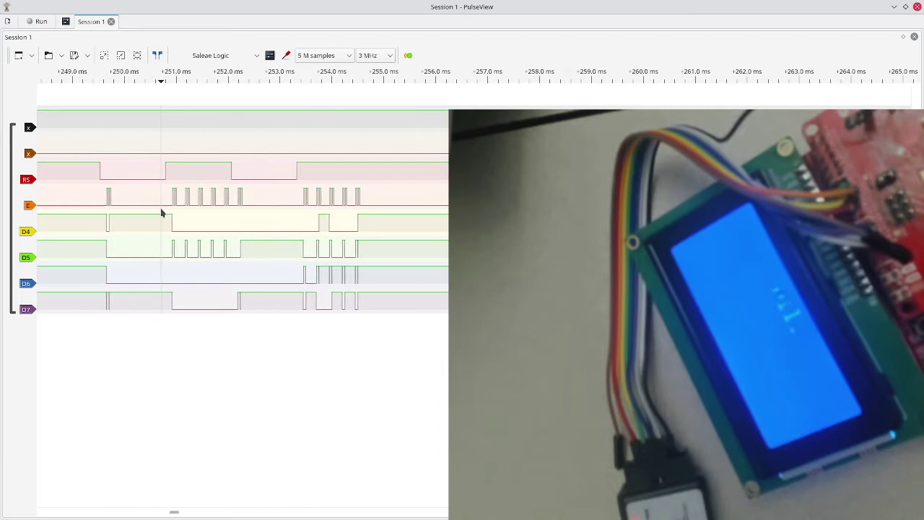
{"action": "scroll", "coordinate": [162, 213], "scroll_direction": "up", "scroll_amount": 2}
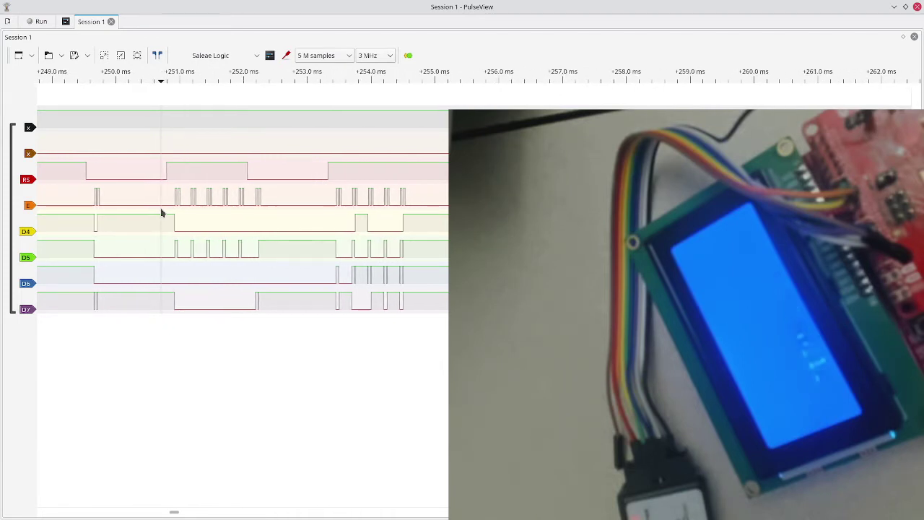
{"action": "left_click", "coordinate": [28, 312]}
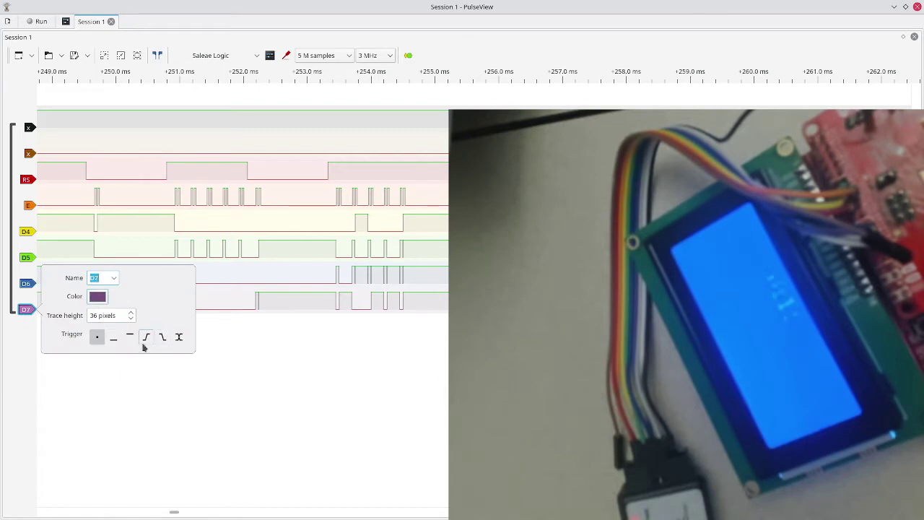
{"action": "left_click", "coordinate": [25, 310]}
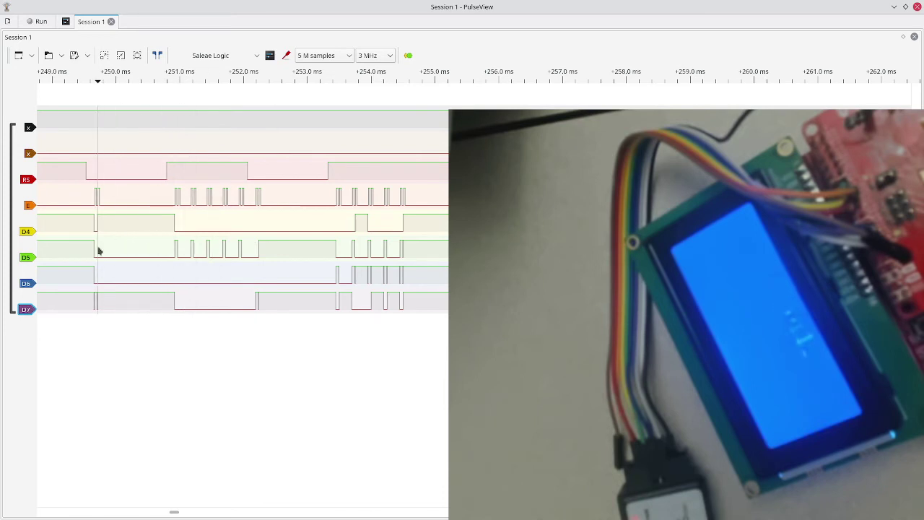
Step: Zoom to microseconds on the first E pulses near 249,700 µs, then back out slightly and pan right
{"action": "scroll", "coordinate": [93, 203], "scroll_direction": "up", "scroll_amount": 5}
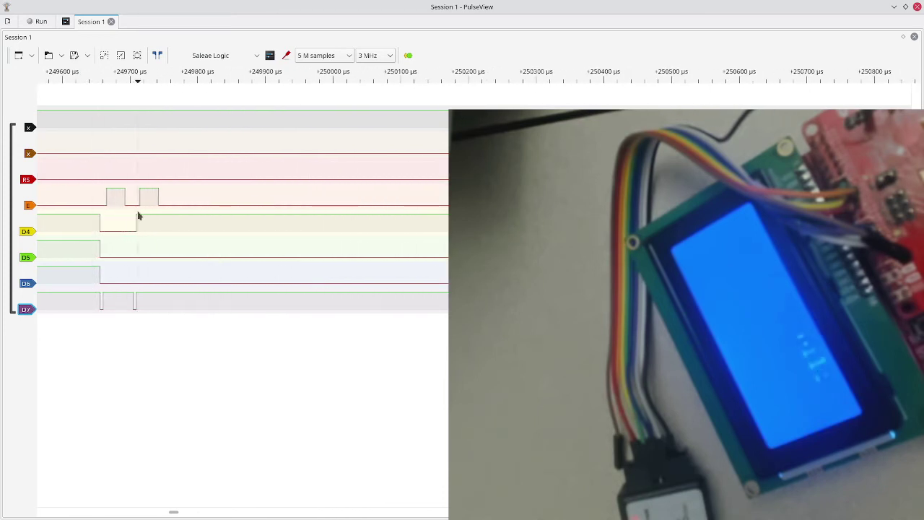
{"action": "scroll", "coordinate": [101, 218], "scroll_direction": "up", "scroll_amount": 4}
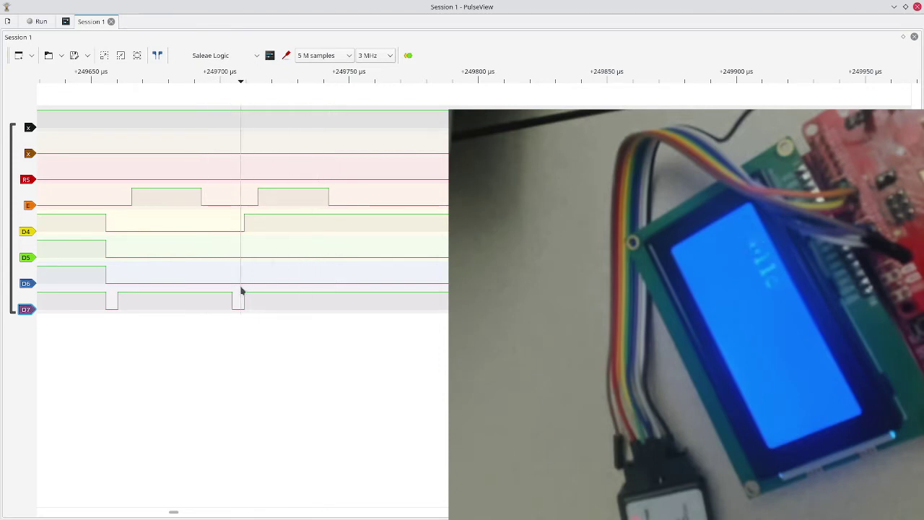
{"action": "scroll", "coordinate": [242, 291], "scroll_direction": "down", "scroll_amount": 2}
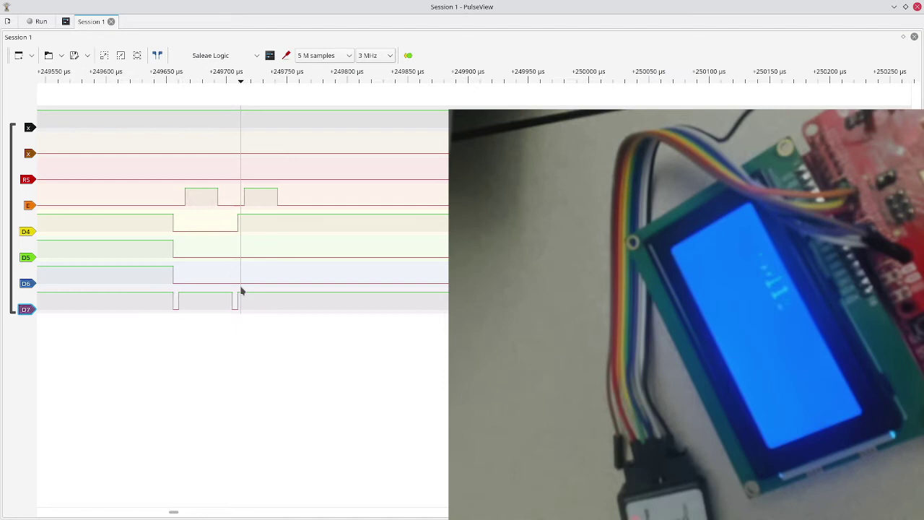
{"action": "scroll", "coordinate": [242, 291], "scroll_direction": "down", "scroll_amount": 3}
{"action": "scroll", "coordinate": [240, 220], "scroll_direction": "right", "scroll_amount": 5}
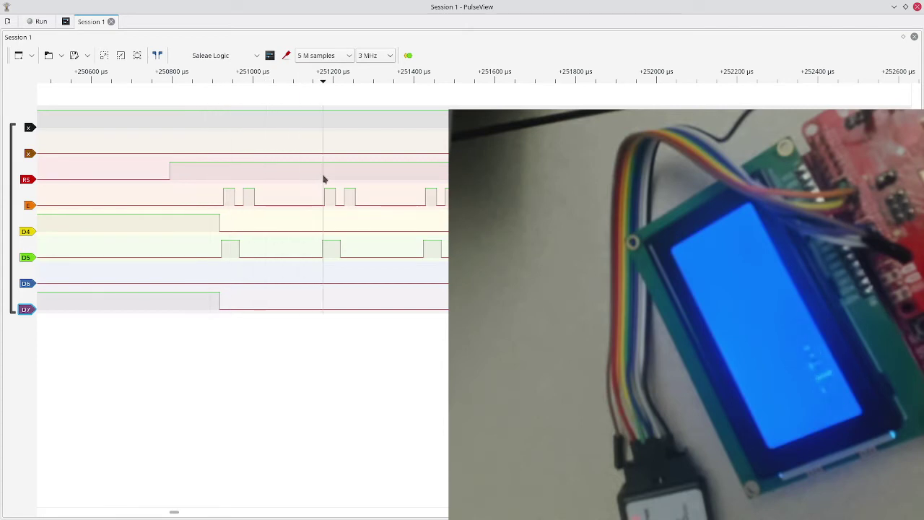
Step: Pan through the character writes from about 250,600 to 254,000 µs, then zoom in near 253,800 µs
{"action": "scroll", "coordinate": [320, 213], "scroll_direction": "right", "scroll_amount": 2}
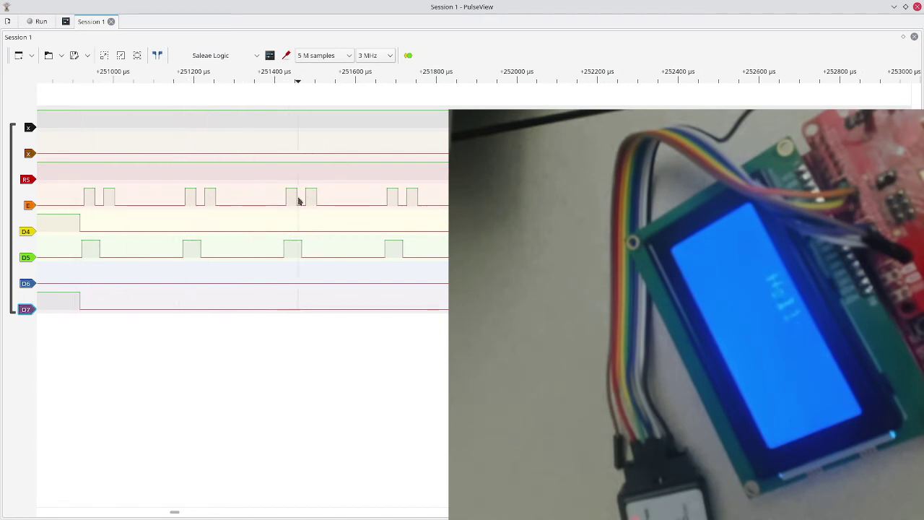
{"action": "scroll", "coordinate": [373, 219], "scroll_direction": "right", "scroll_amount": 2}
{"action": "scroll", "coordinate": [401, 222], "scroll_direction": "right", "scroll_amount": 2}
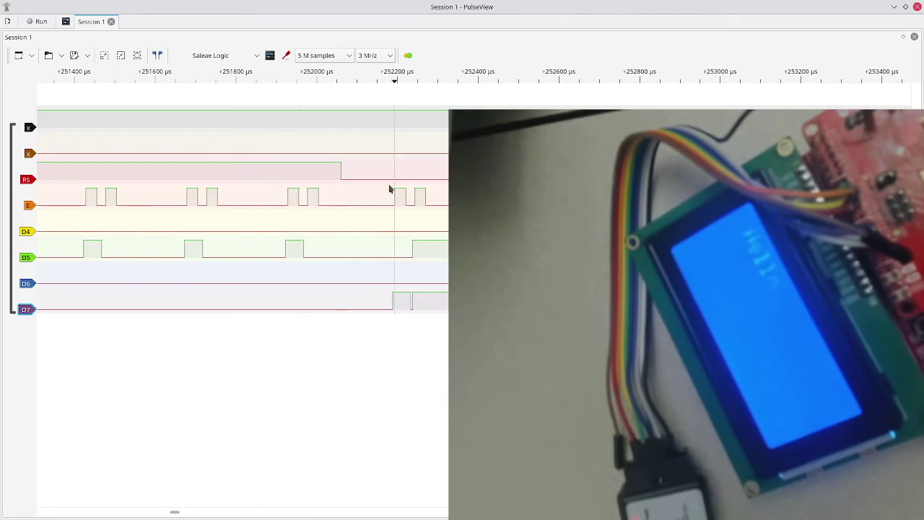
{"action": "scroll", "coordinate": [398, 215], "scroll_direction": "right", "scroll_amount": 5}
{"action": "scroll", "coordinate": [396, 219], "scroll_direction": "left", "scroll_amount": 5}
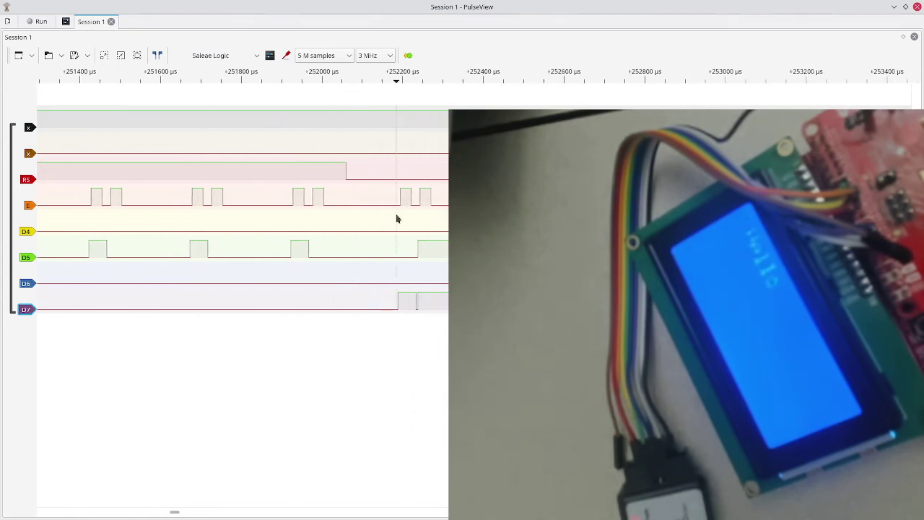
{"action": "scroll", "coordinate": [396, 219], "scroll_direction": "down", "scroll_amount": 4}
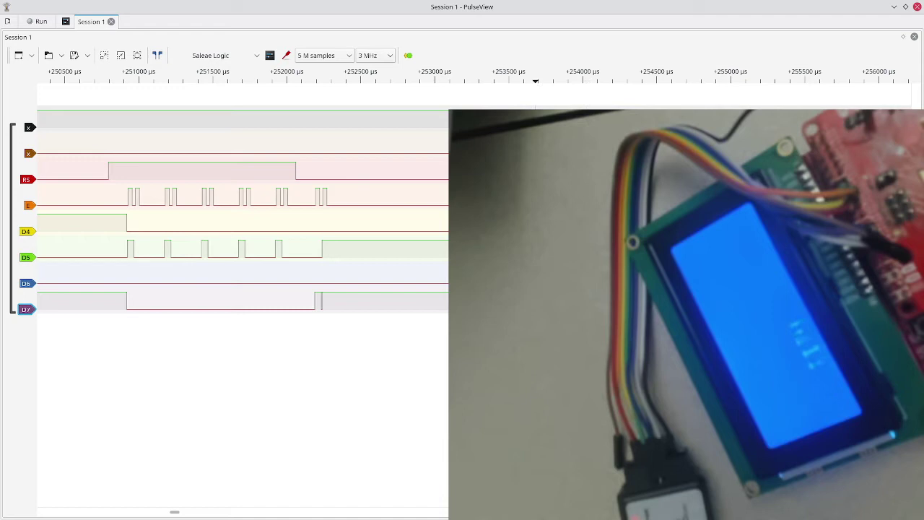
{"action": "scroll", "coordinate": [396, 238], "scroll_direction": "right", "scroll_amount": 3}
{"action": "scroll", "coordinate": [397, 240], "scroll_direction": "right", "scroll_amount": 2}
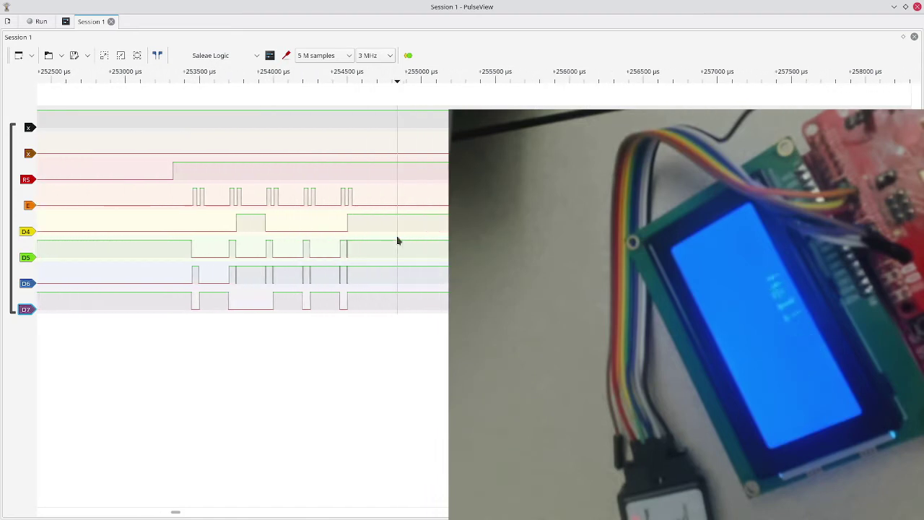
{"action": "scroll", "coordinate": [397, 240], "scroll_direction": "left", "scroll_amount": 5}
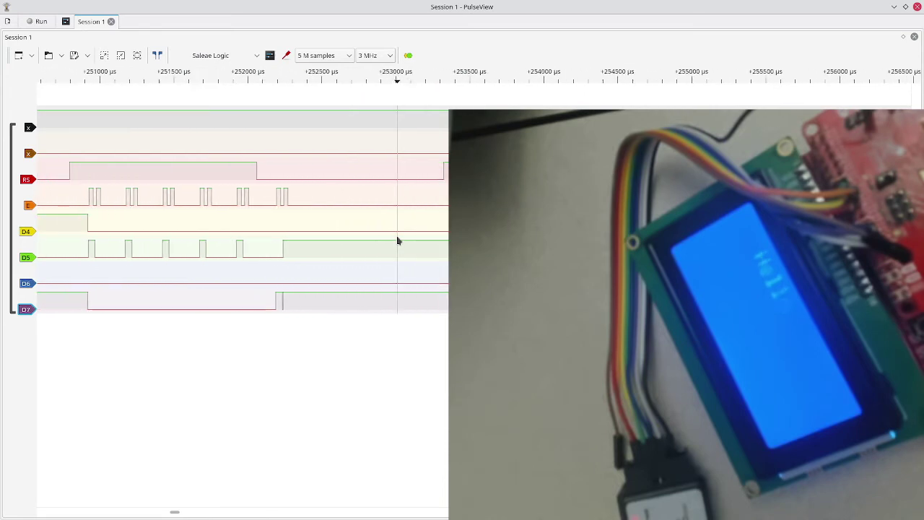
{"action": "scroll", "coordinate": [397, 241], "scroll_direction": "right", "scroll_amount": 1}
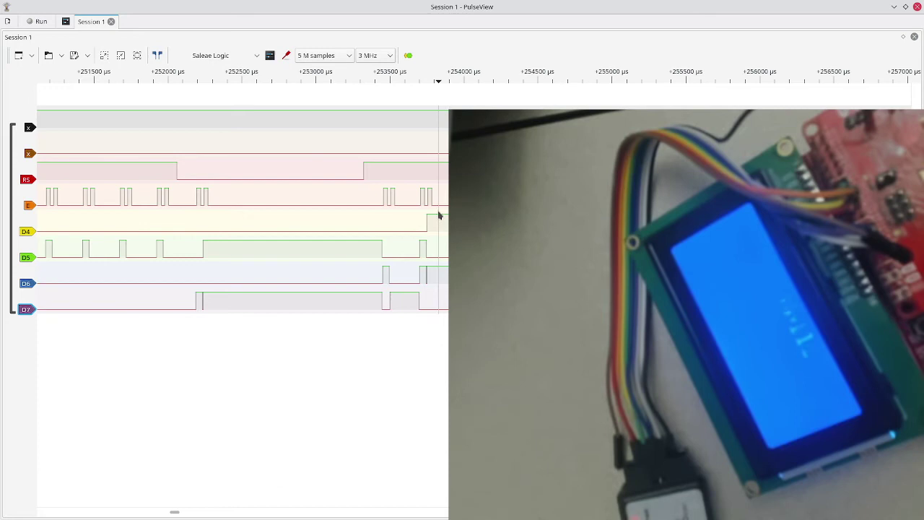
{"action": "scroll", "coordinate": [441, 287], "scroll_direction": "up", "scroll_amount": 3}
{"action": "scroll", "coordinate": [402, 258], "scroll_direction": "up", "scroll_amount": 2}
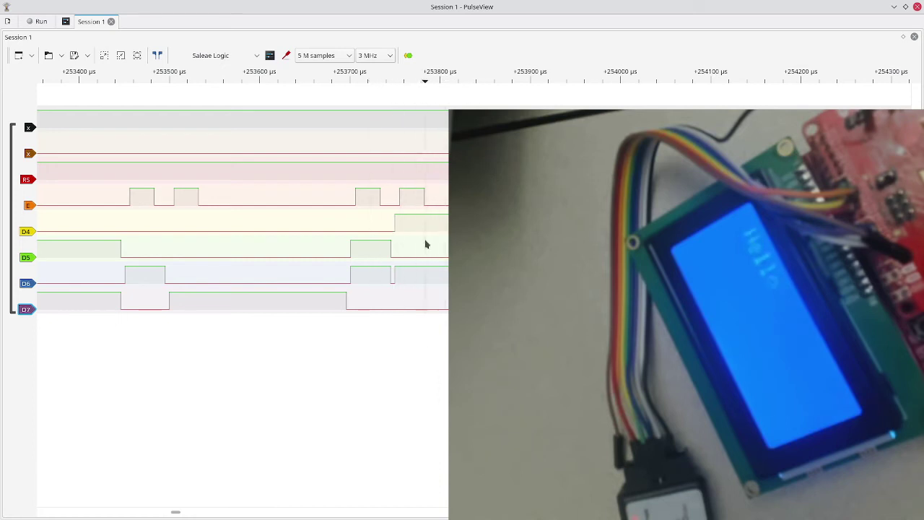
Step: Zoom out from microseconds to a millisecond view covering 246–264 ms
{"action": "scroll", "coordinate": [426, 244], "scroll_direction": "down", "scroll_amount": 10}
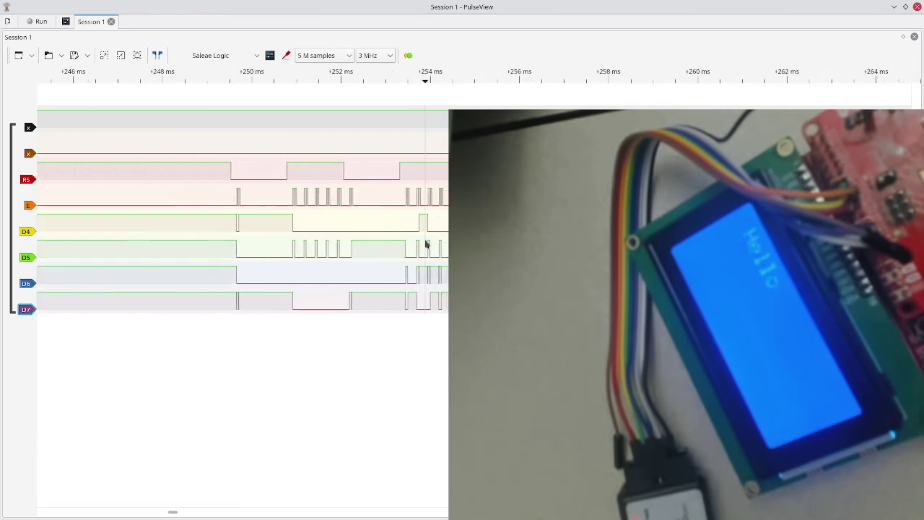
{"action": "scroll", "coordinate": [426, 244], "scroll_direction": "down", "scroll_amount": 5}
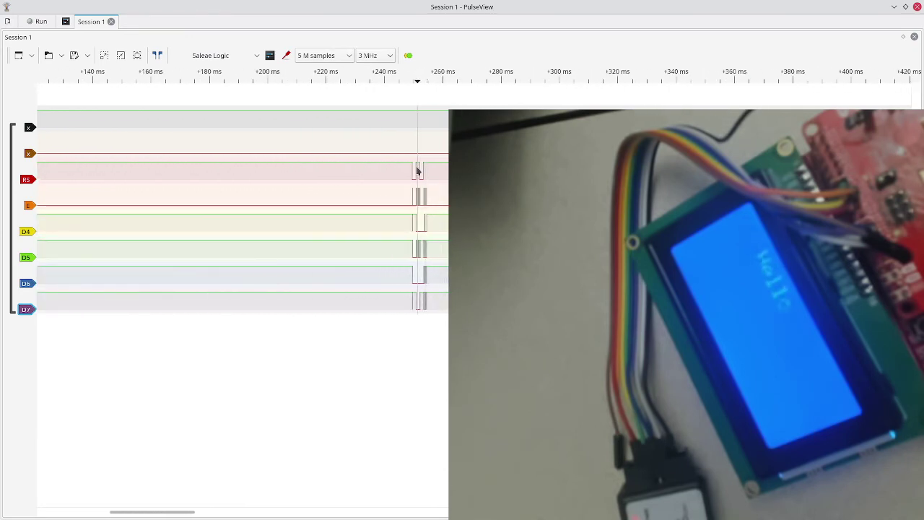
Step: Zoom out to the full capture, then zoom in on the LCD write cluster near 1250 ms
{"action": "scroll", "coordinate": [406, 280], "scroll_direction": "down", "scroll_amount": 10}
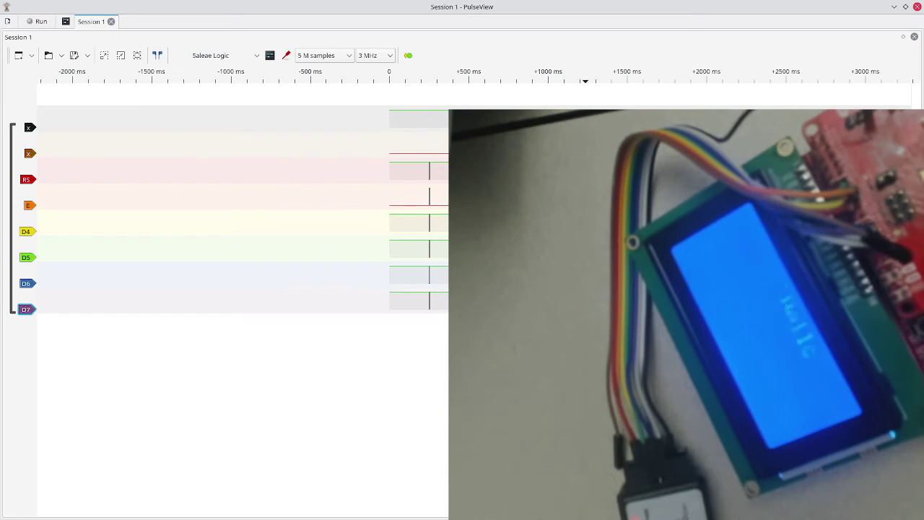
{"action": "scroll", "coordinate": [585, 280], "scroll_direction": "up", "scroll_amount": 3}
{"action": "scroll", "coordinate": [593, 279], "scroll_direction": "up", "scroll_amount": 15}
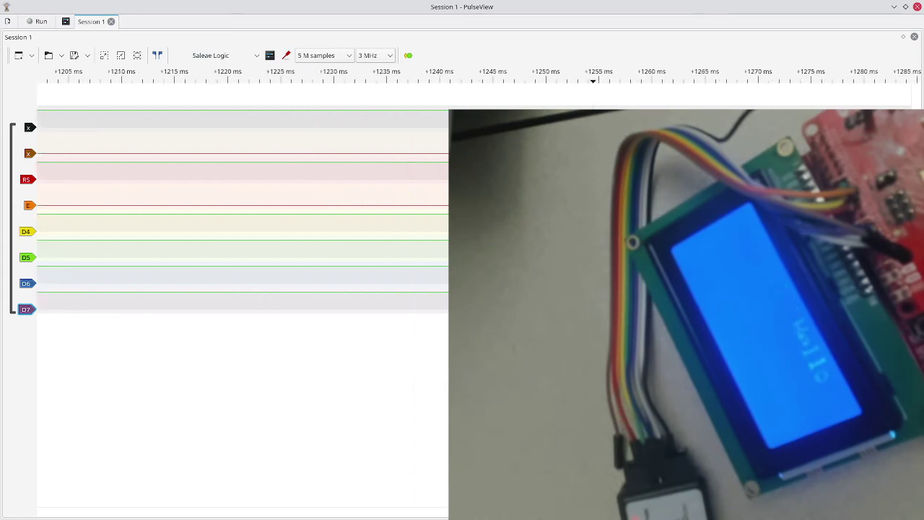
{"action": "scroll", "coordinate": [593, 279], "scroll_direction": "up", "scroll_amount": 1}
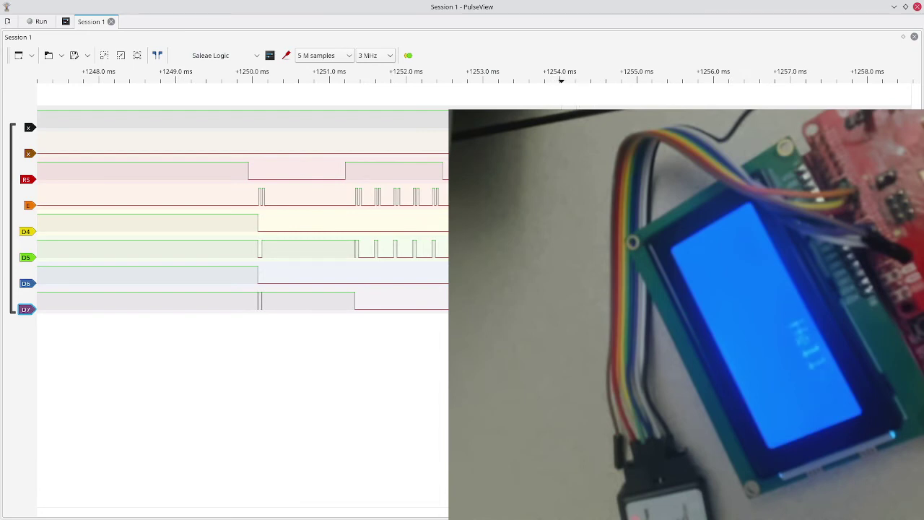
{"action": "scroll", "coordinate": [561, 279], "scroll_direction": "up", "scroll_amount": 5}
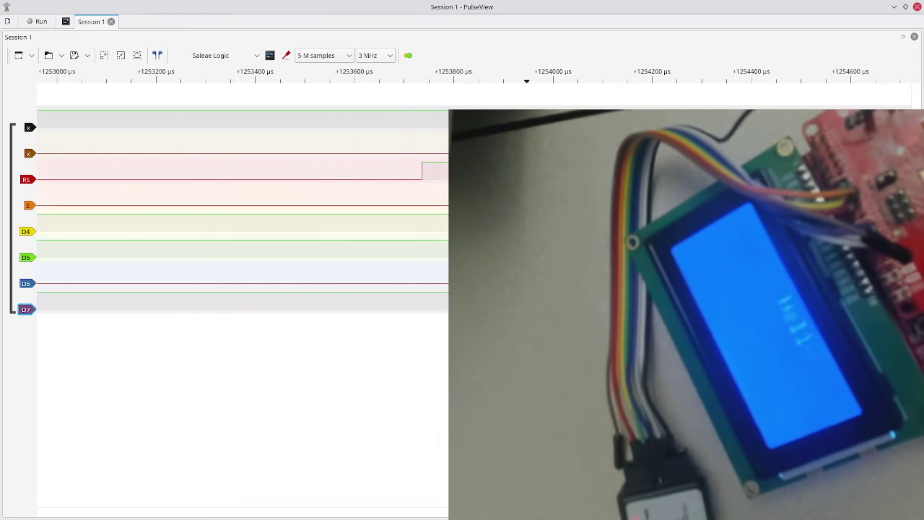
{"action": "scroll", "coordinate": [526, 280], "scroll_direction": "down", "scroll_amount": 5}
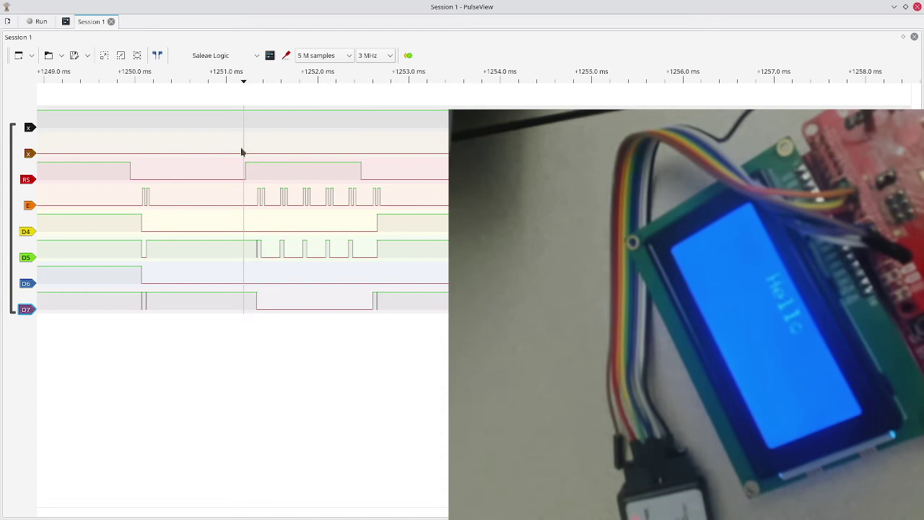
{"action": "scroll", "coordinate": [260, 148], "scroll_direction": "down", "scroll_amount": 10}
{"action": "scroll", "coordinate": [260, 148], "scroll_direction": "down", "scroll_amount": 3}
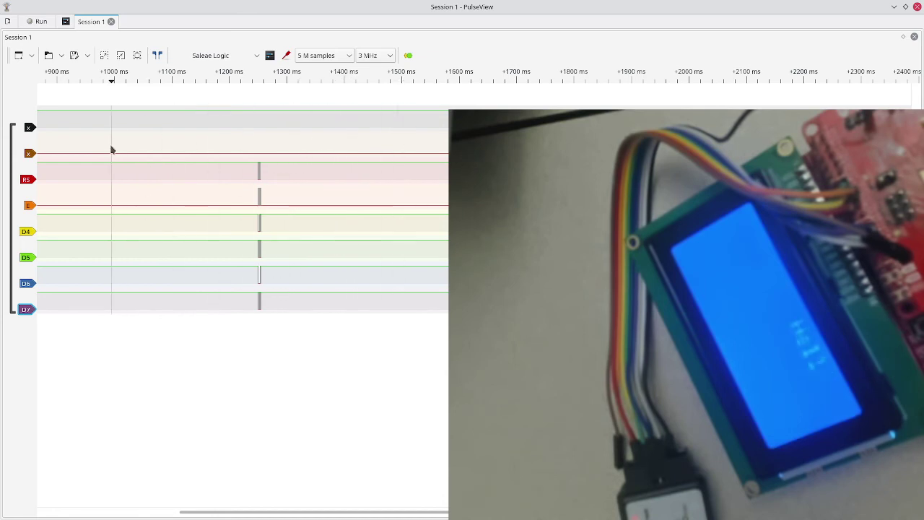
{"action": "scroll", "coordinate": [264, 198], "scroll_direction": "up", "scroll_amount": 5}
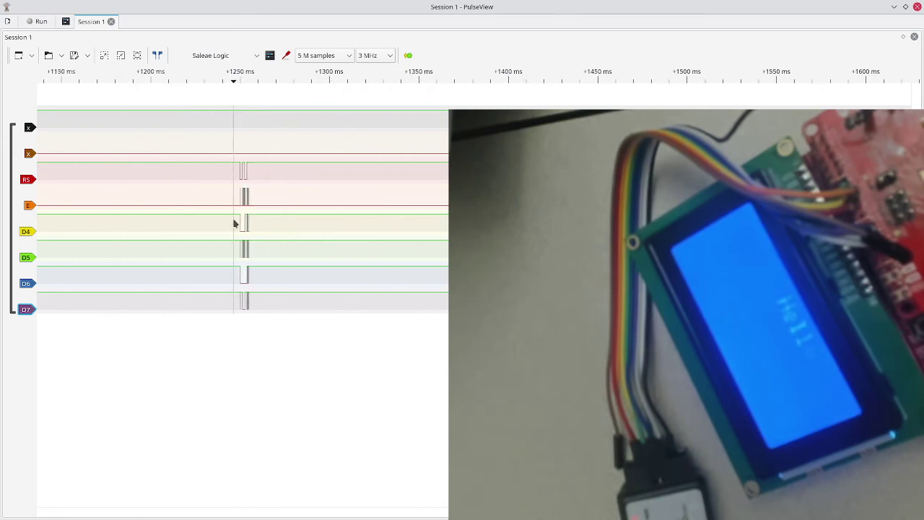
{"action": "scroll", "coordinate": [233, 223], "scroll_direction": "up", "scroll_amount": 8}
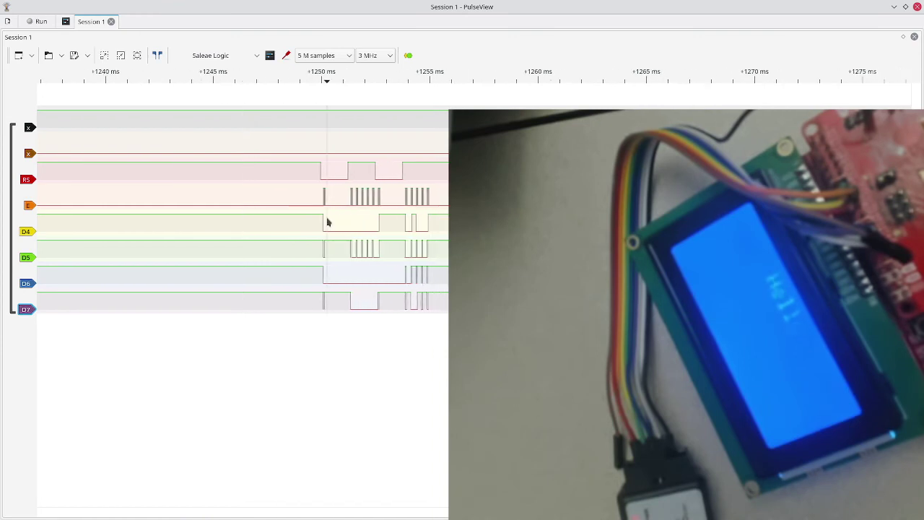
Step: Zoom to microsecond steps near 1,254,100 µs to read the E strobe's D4–D7 levels
{"action": "scroll", "coordinate": [327, 220], "scroll_direction": "right", "scroll_amount": 3}
{"action": "scroll", "coordinate": [267, 242], "scroll_direction": "up", "scroll_amount": 3}
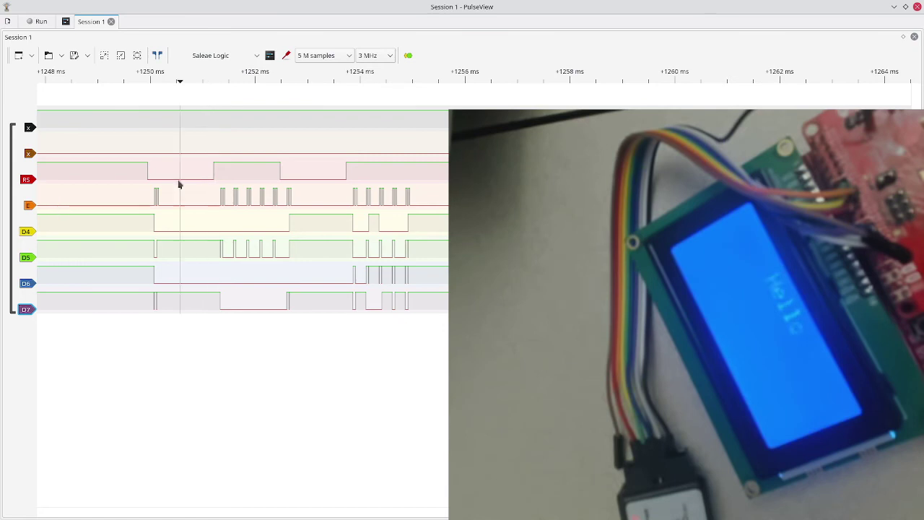
{"action": "scroll", "coordinate": [241, 199], "scroll_direction": "up", "scroll_amount": 1}
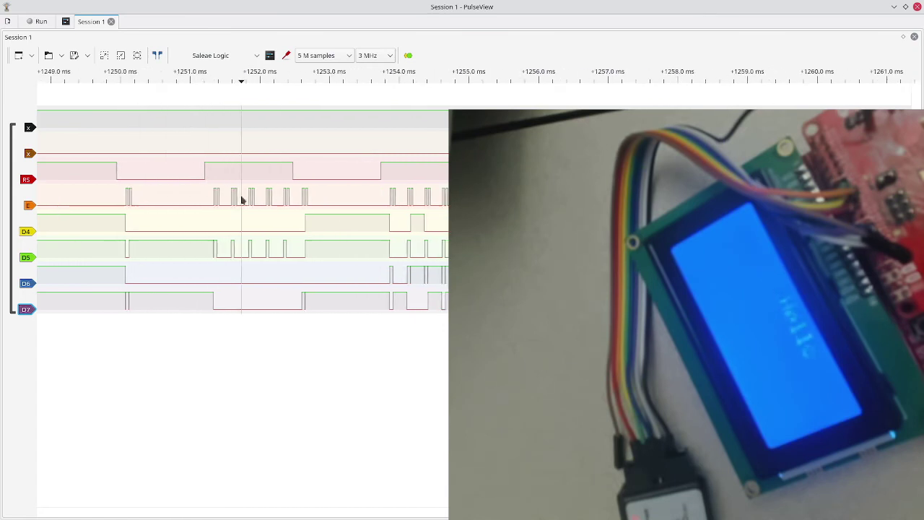
{"action": "scroll", "coordinate": [242, 200], "scroll_direction": "up", "scroll_amount": 1}
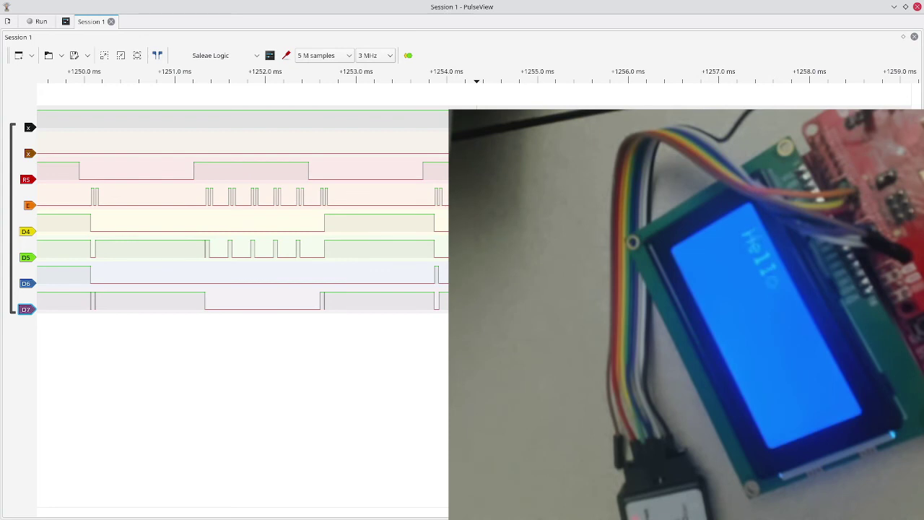
{"action": "scroll", "coordinate": [387, 278], "scroll_direction": "up", "scroll_amount": 10}
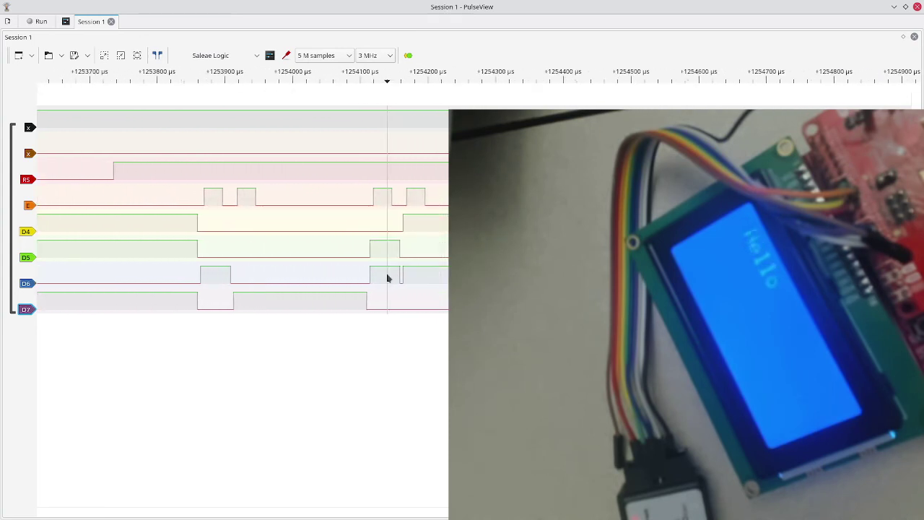
{"action": "scroll", "coordinate": [387, 278], "scroll_direction": "up", "scroll_amount": 3}
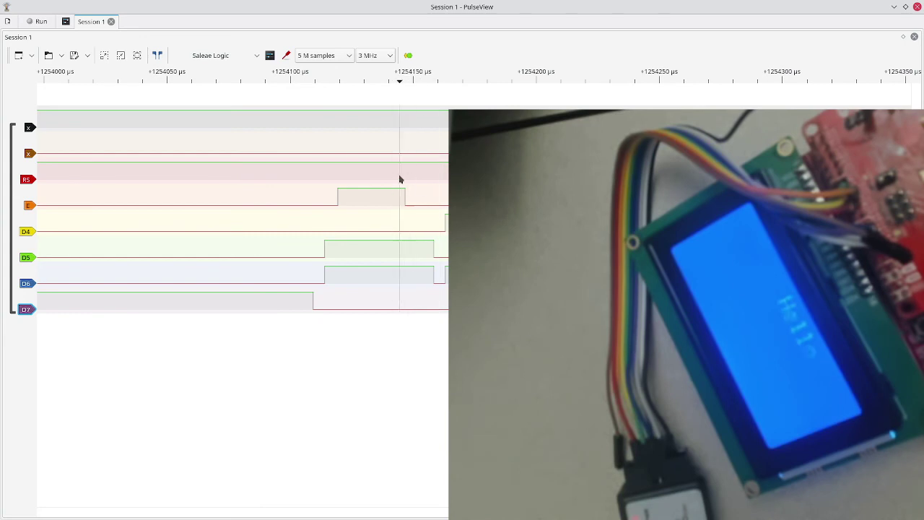
Step: Zoom out and pan back until the timeline spans about 1248–1258 ms
{"action": "scroll", "coordinate": [401, 189], "scroll_direction": "down", "scroll_amount": 3}
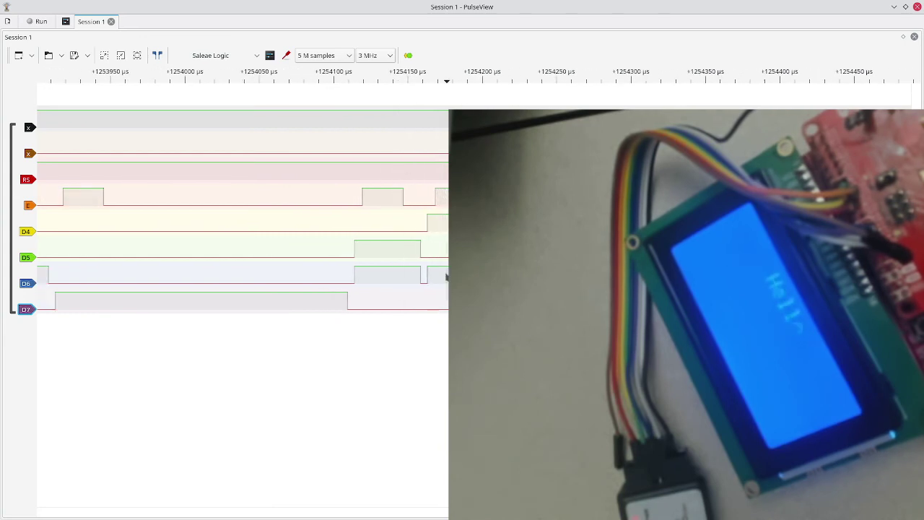
{"action": "scroll", "coordinate": [399, 307], "scroll_direction": "down", "scroll_amount": 2}
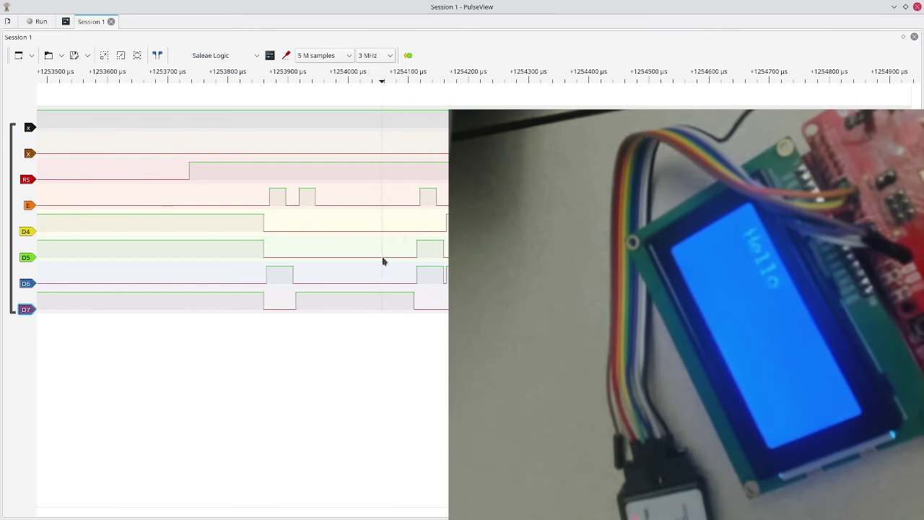
{"action": "scroll", "coordinate": [404, 246], "scroll_direction": "left", "scroll_amount": 1}
{"action": "scroll", "coordinate": [404, 246], "scroll_direction": "right", "scroll_amount": 3}
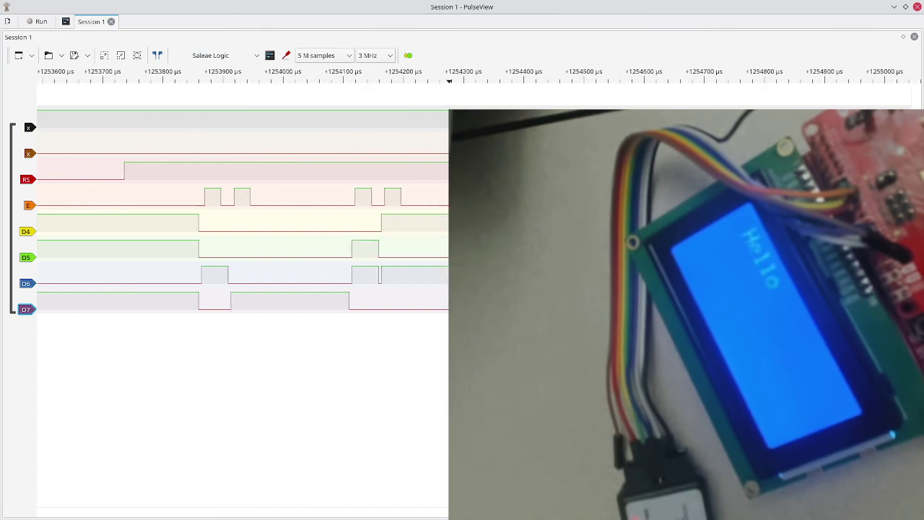
{"action": "scroll", "coordinate": [347, 253], "scroll_direction": "up", "scroll_amount": 5}
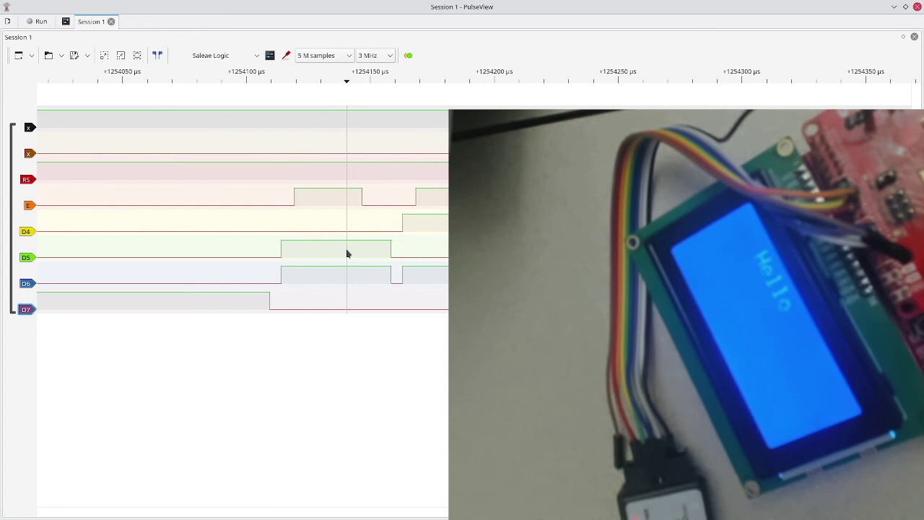
{"action": "scroll", "coordinate": [347, 254], "scroll_direction": "right", "scroll_amount": 1}
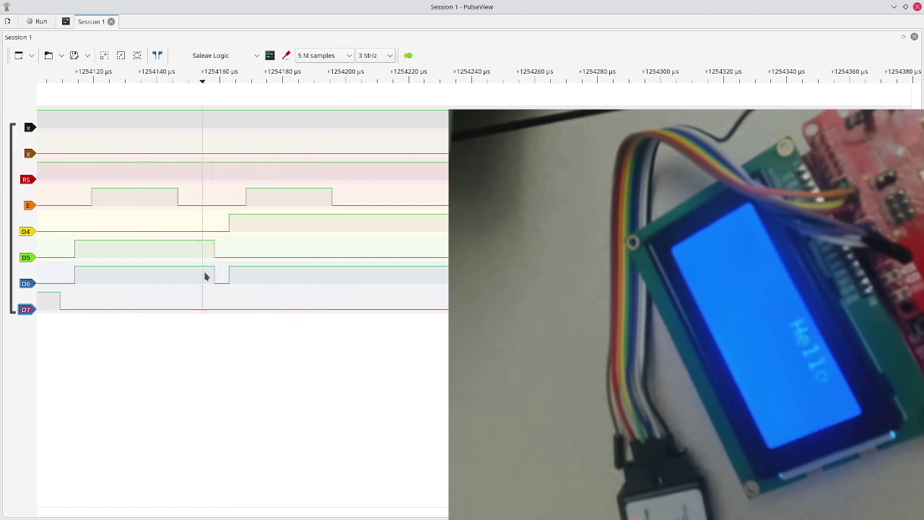
{"action": "scroll", "coordinate": [209, 210], "scroll_direction": "down", "scroll_amount": 3}
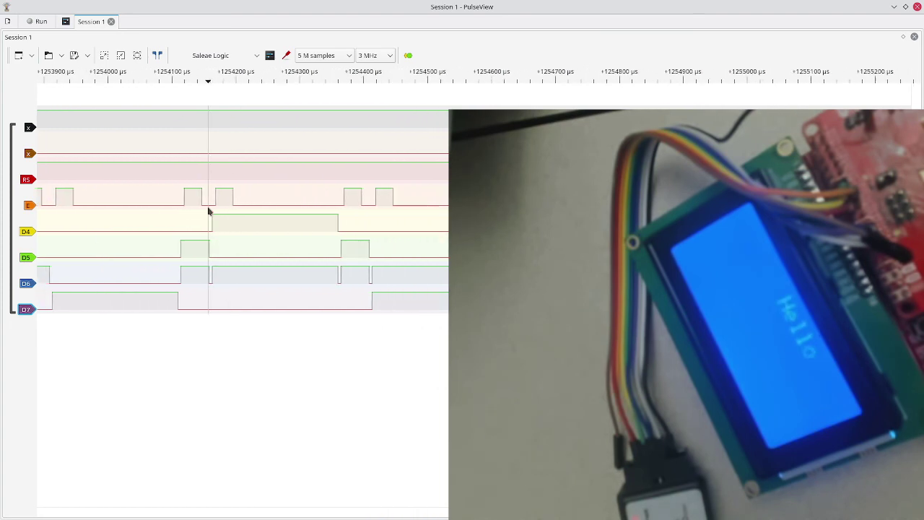
{"action": "scroll", "coordinate": [209, 211], "scroll_direction": "down", "scroll_amount": 4}
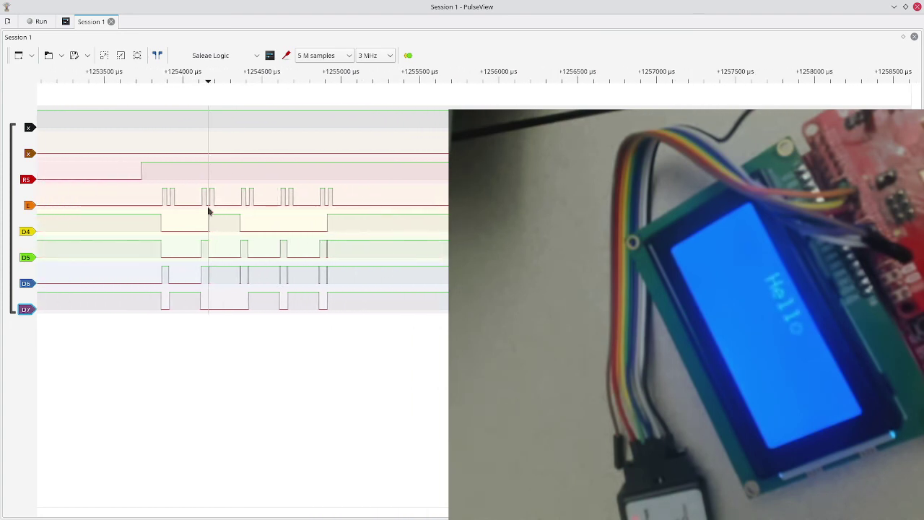
{"action": "scroll", "coordinate": [206, 211], "scroll_direction": "down", "scroll_amount": 2}
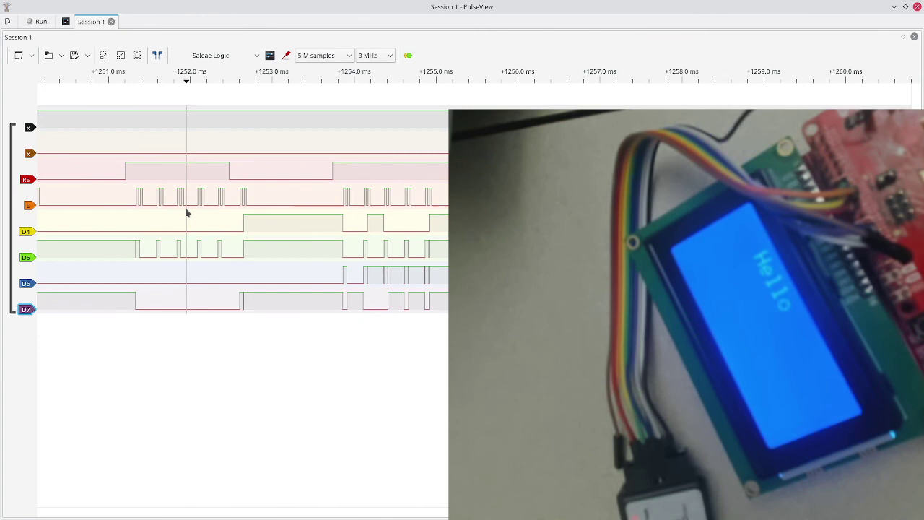
{"action": "scroll", "coordinate": [185, 212], "scroll_direction": "left", "scroll_amount": 3}
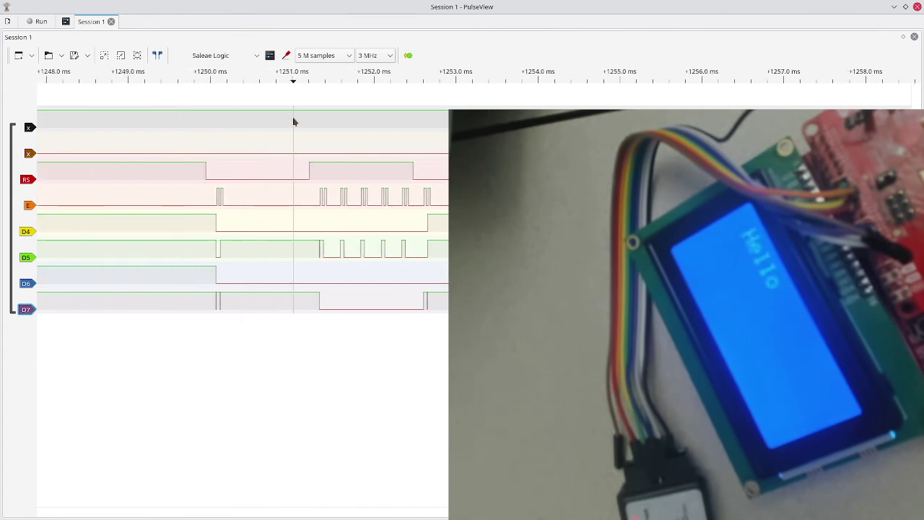